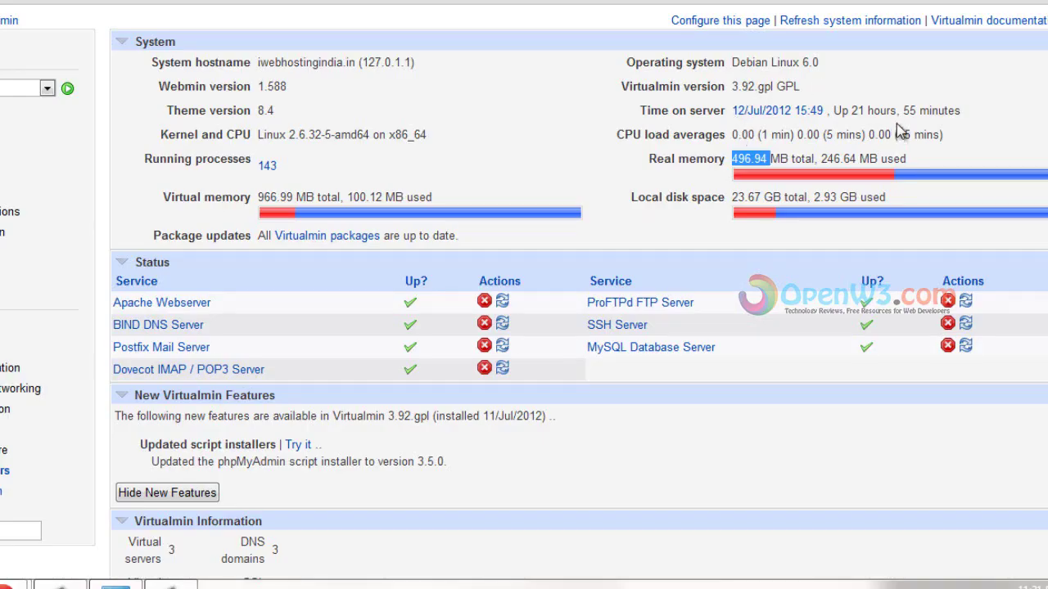
Highlight the server uptime in Virtualmin's system information and review the service status and Virtualmin information sections.
drag(851, 113, 954, 117)
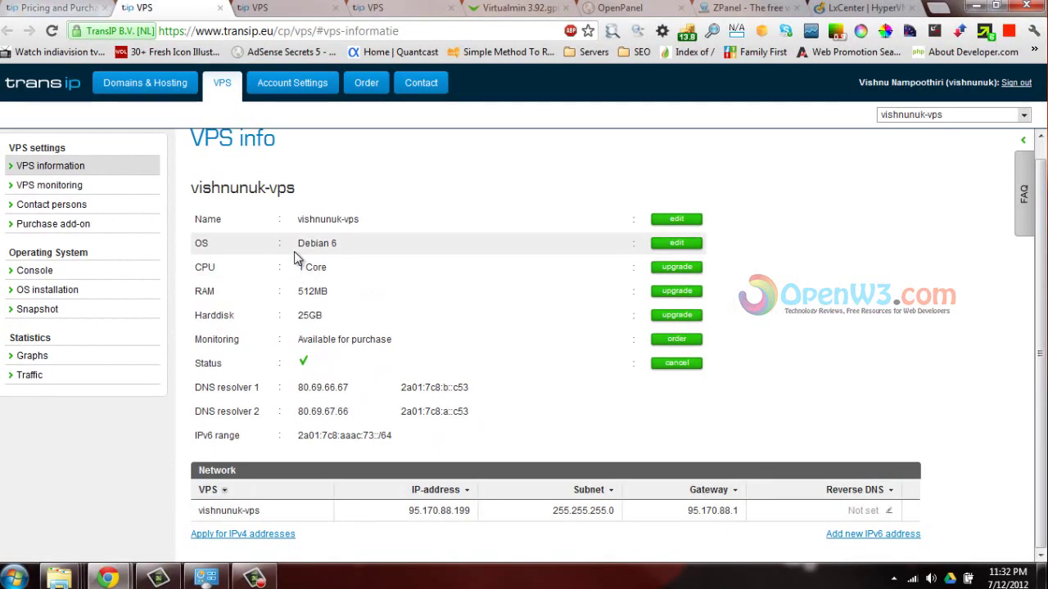
click(522, 8)
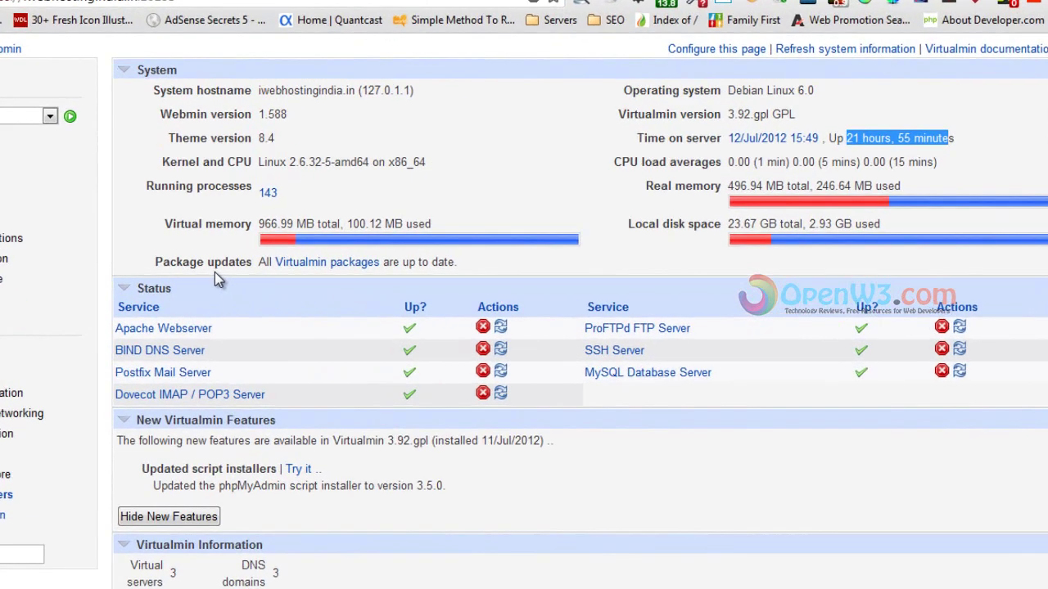
scroll(126, 268, down, 4)
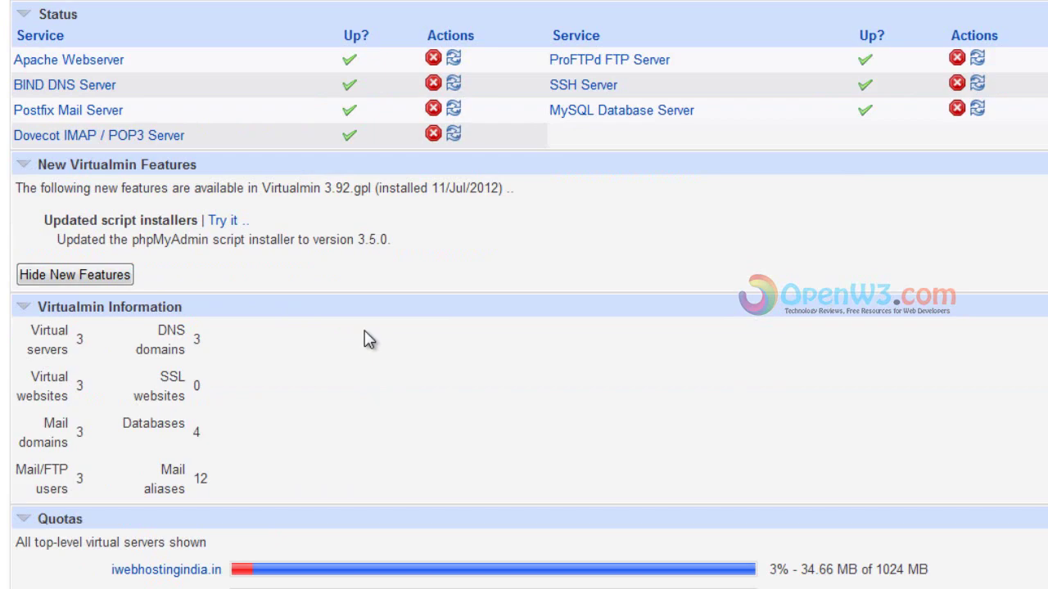
scroll(364, 330, up, 4)
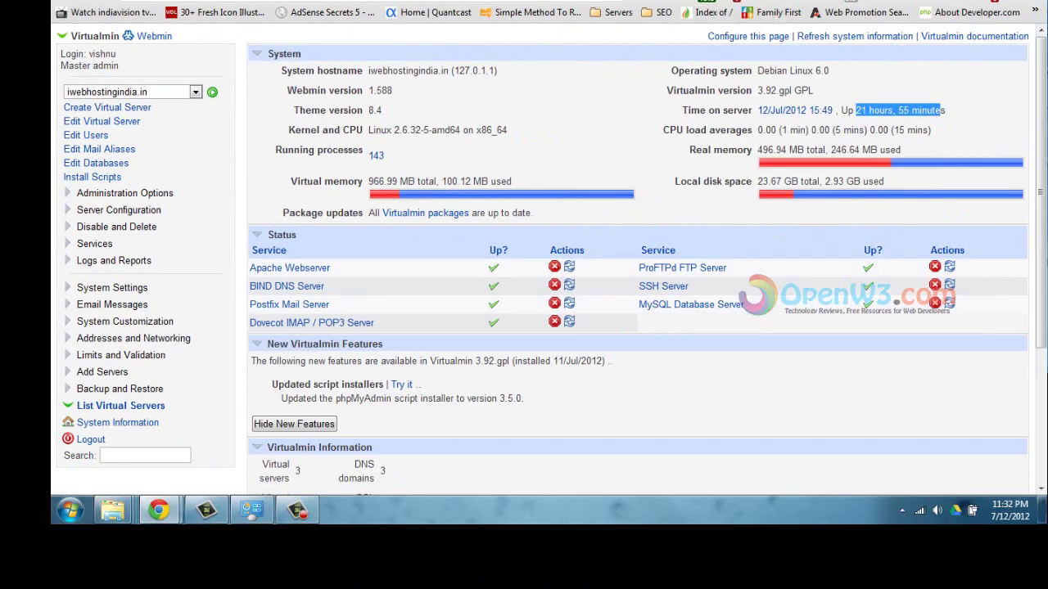
Look over the ZPanel home page and the LxCenter page presenting HyperVM and Kloxo, ending on ZPanel.
key(ctrl+Tab)
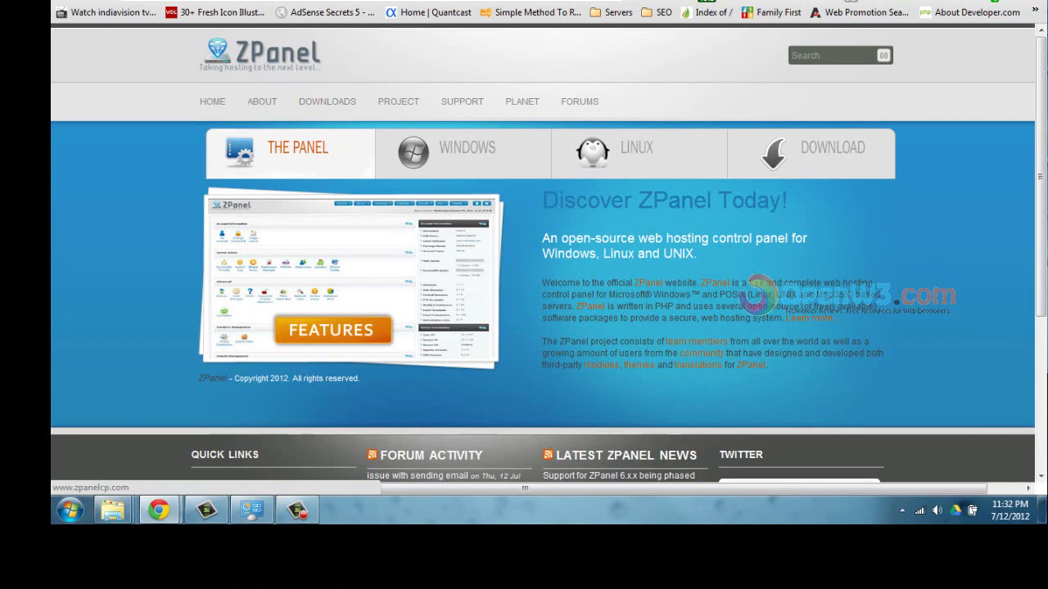
key(ctrl+Tab)
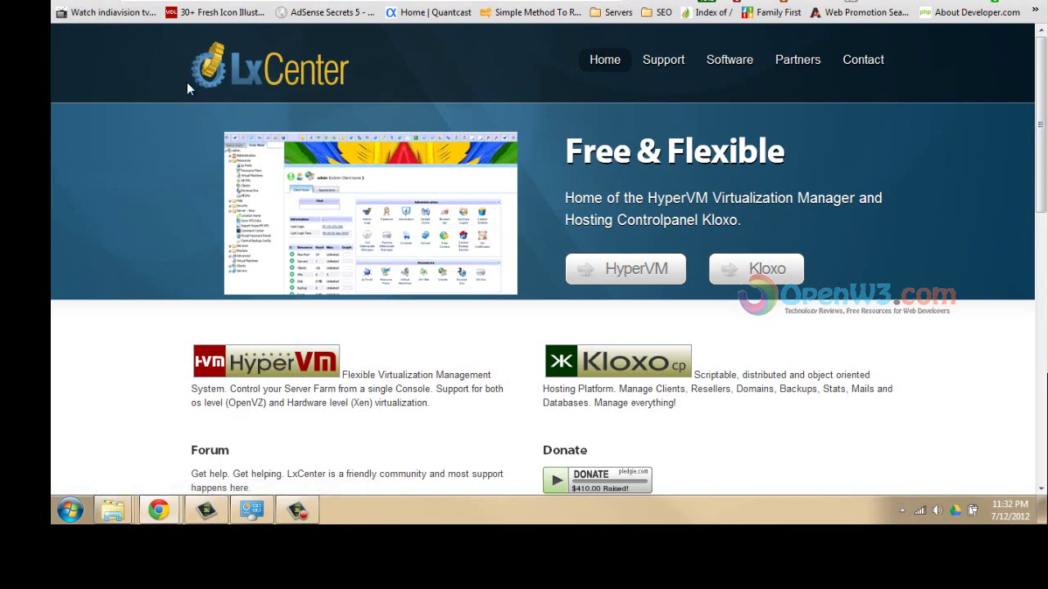
scroll(393, 221, down, 2)
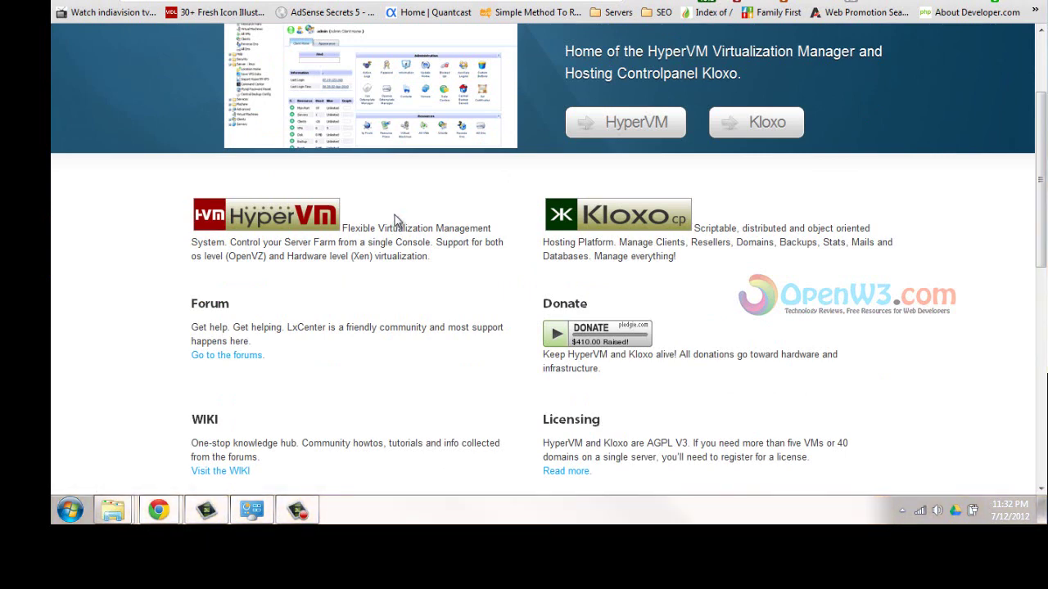
scroll(394, 220, down, 1)
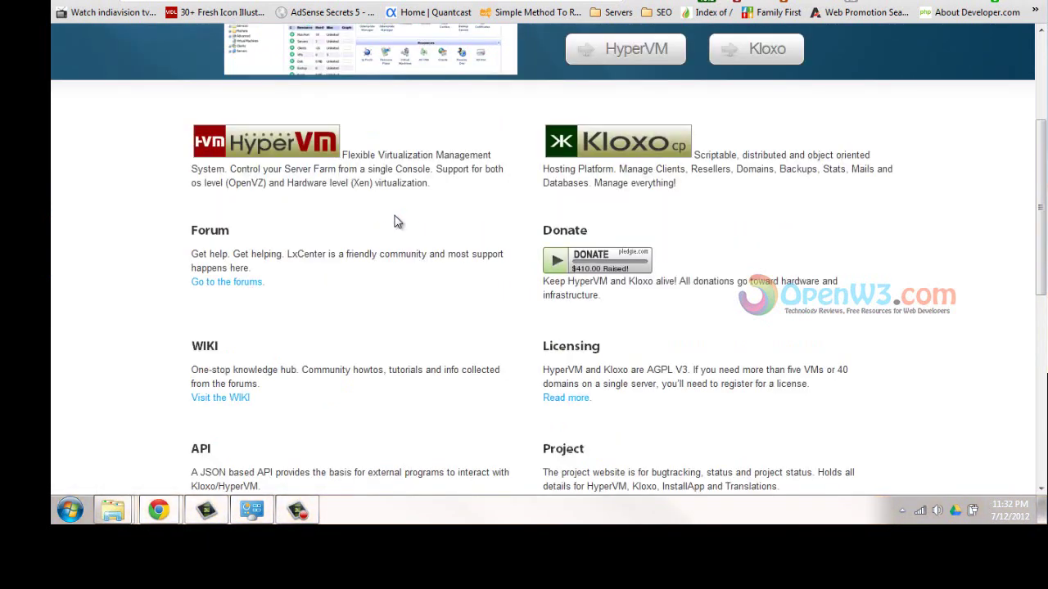
scroll(409, 222, up, 2)
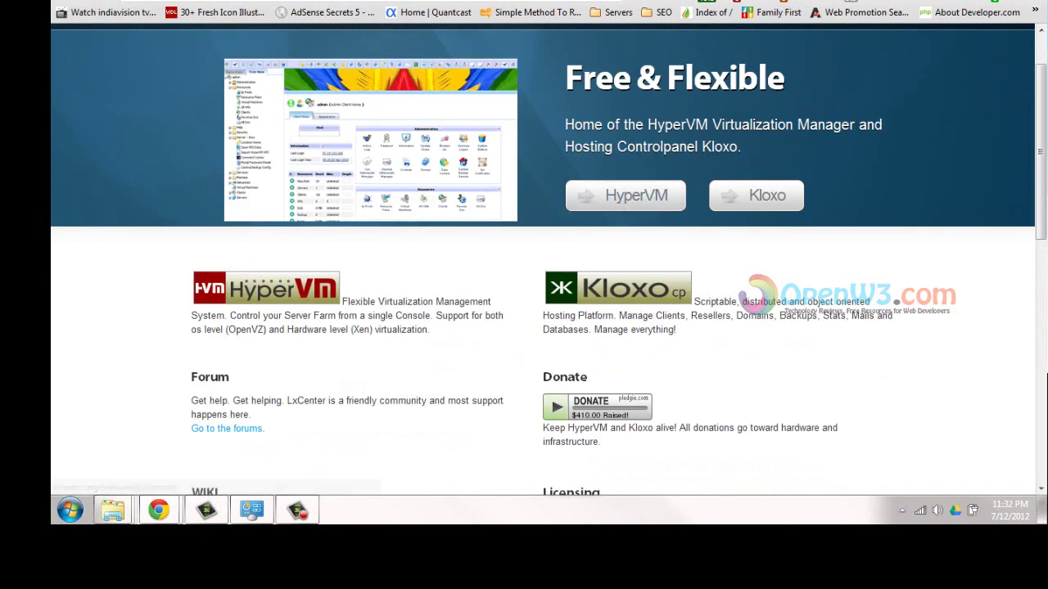
click(747, 5)
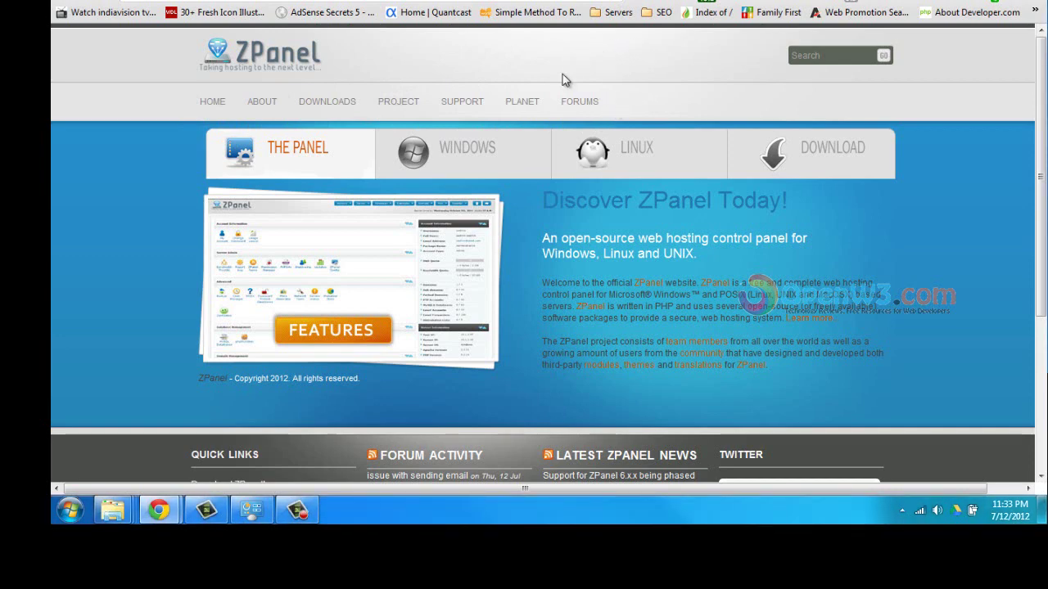
Switch between the open Virtualmin, OpenPanel, LxCenter and ZPanel pages to compare the free control panels.
click(528, 2)
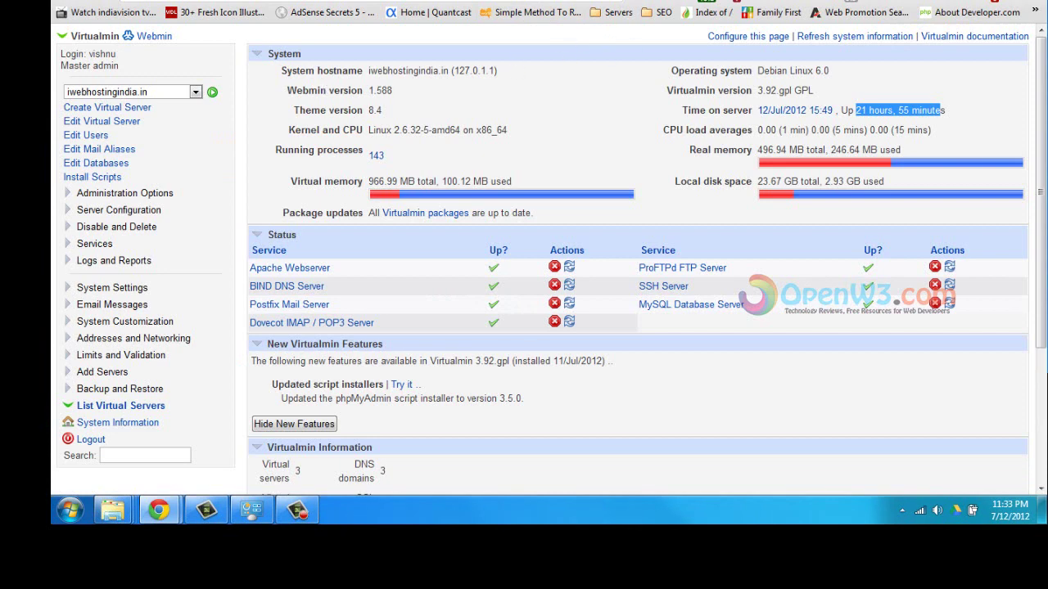
click(622, 1)
click(851, 2)
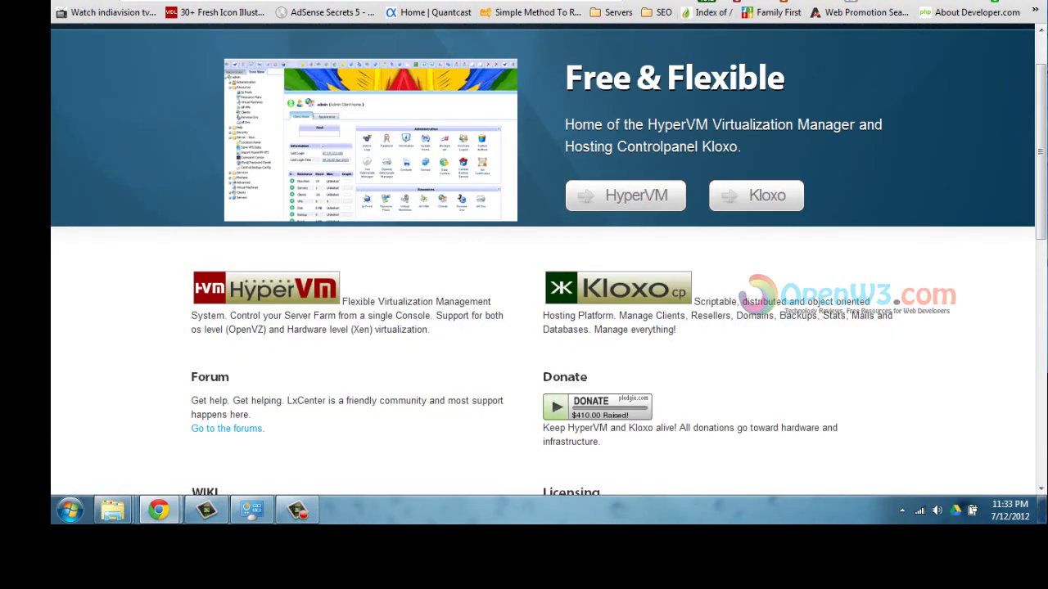
click(655, 2)
click(851, 2)
click(654, 2)
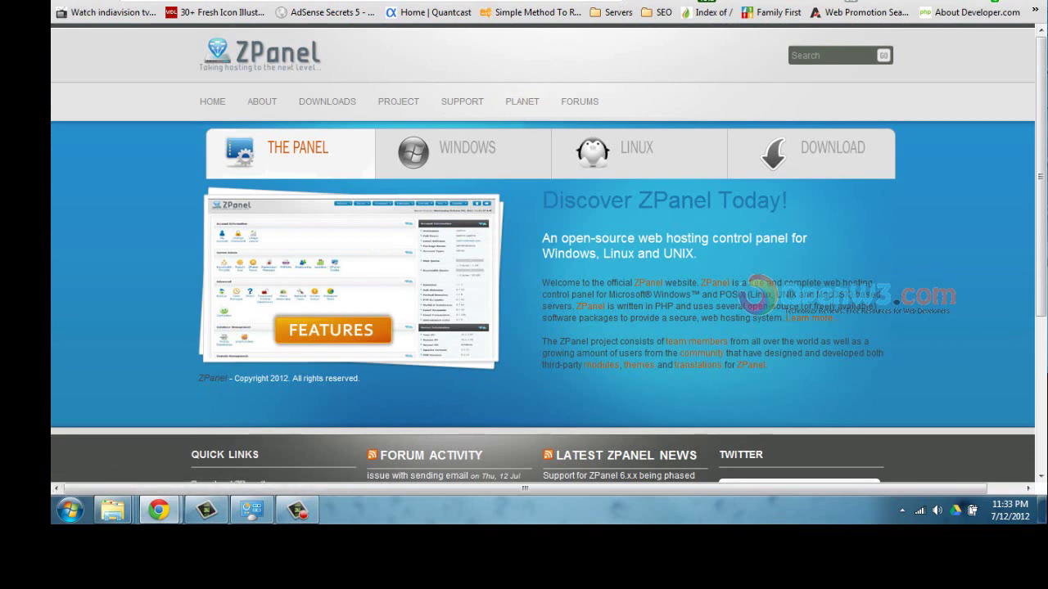
Return to the Virtualmin system information and highlight the total real memory and the operating system.
key(ctrl+Tab)
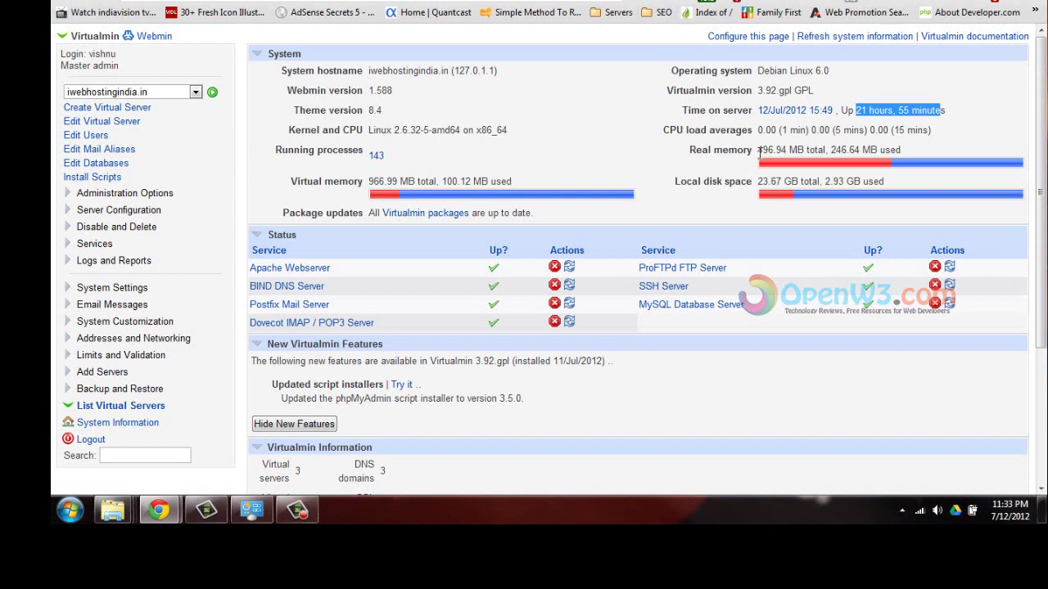
drag(758, 152, 794, 147)
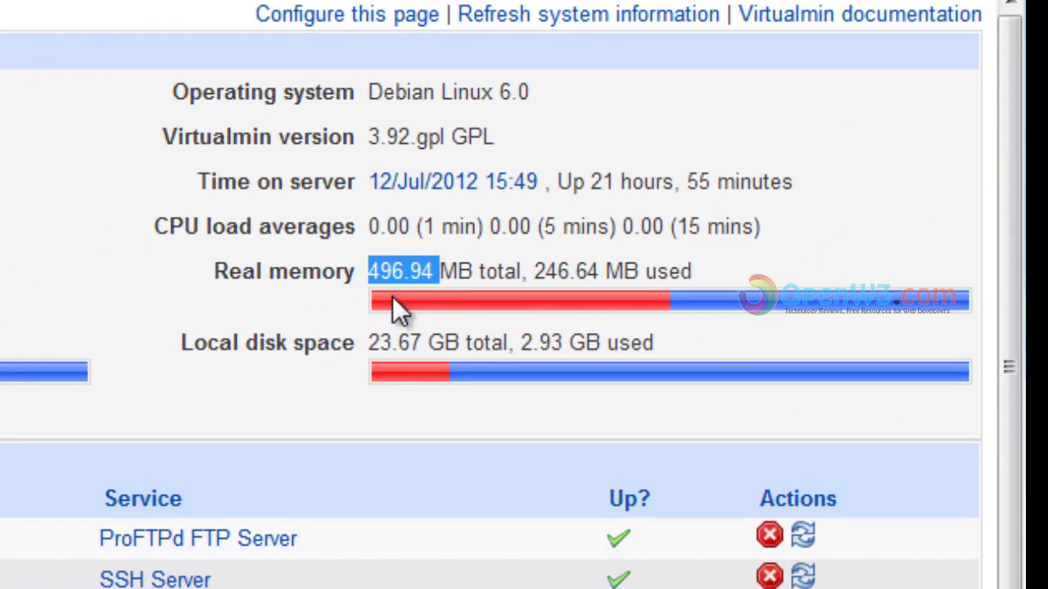
click(388, 320)
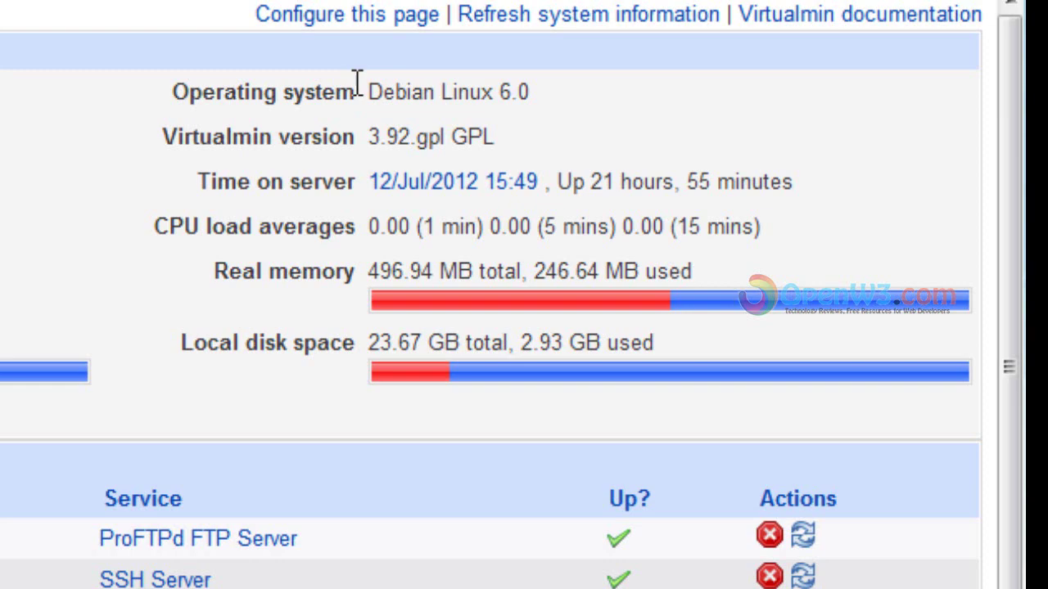
drag(369, 92, 544, 94)
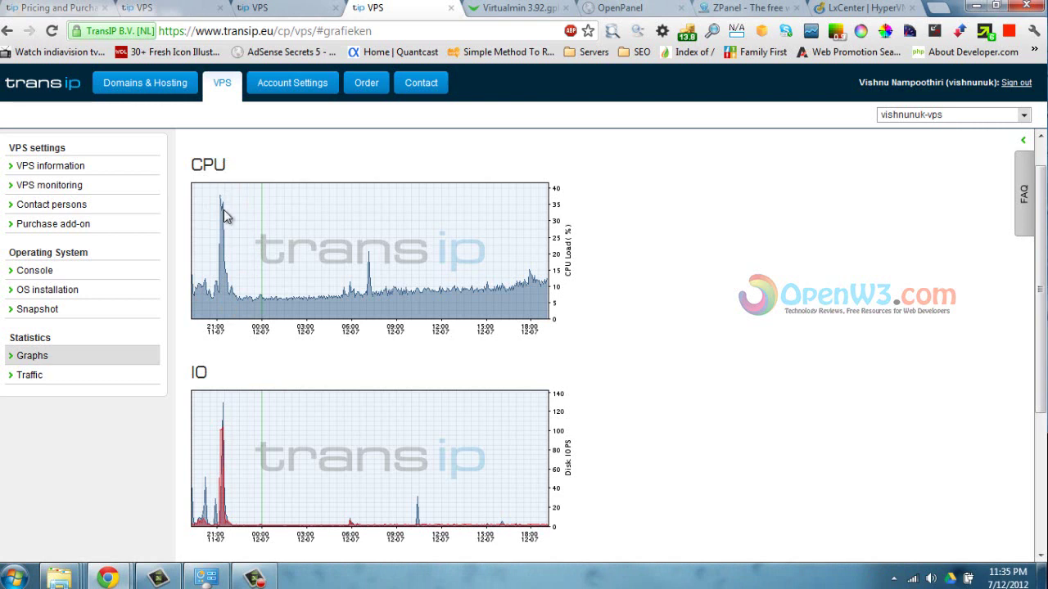
Examine the CPU, IO and Traffic graphs of the VPS in the TransIP control panel.
scroll(214, 304, down, 1)
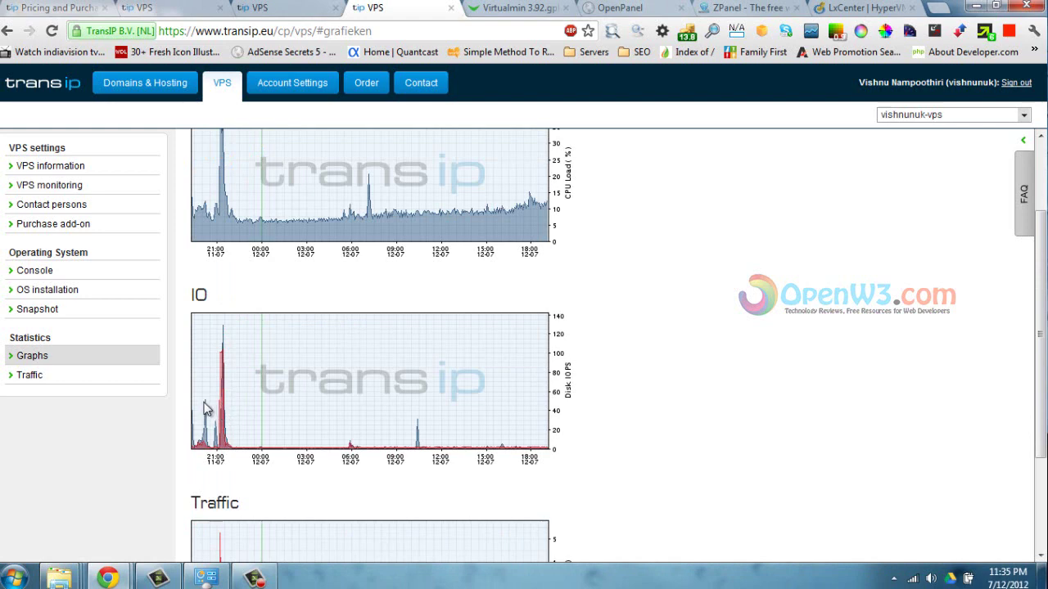
scroll(209, 398, down, 2)
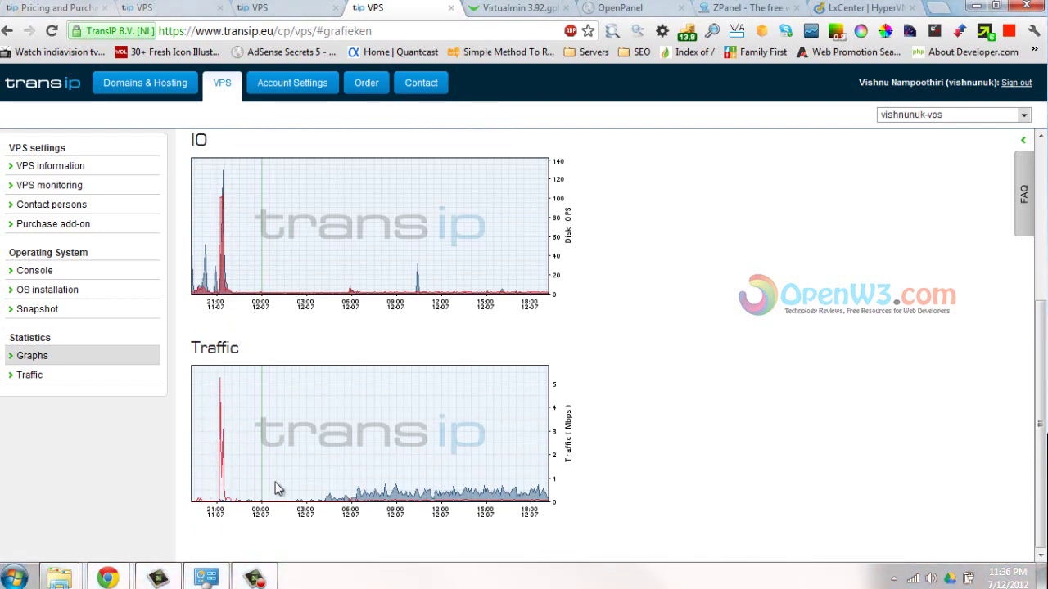
scroll(232, 474, up, 3)
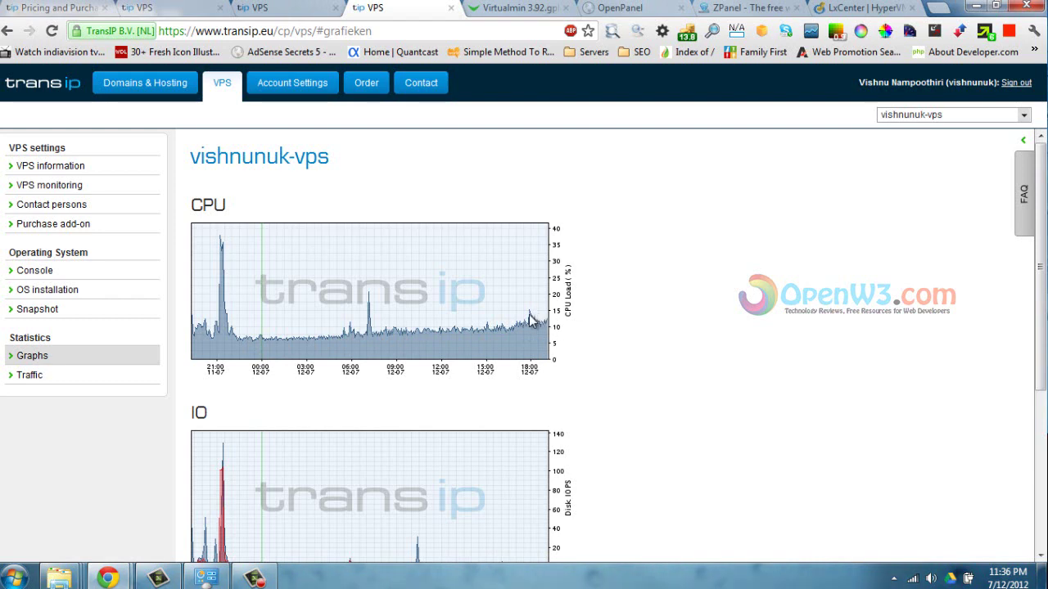
scroll(556, 365, down, 3)
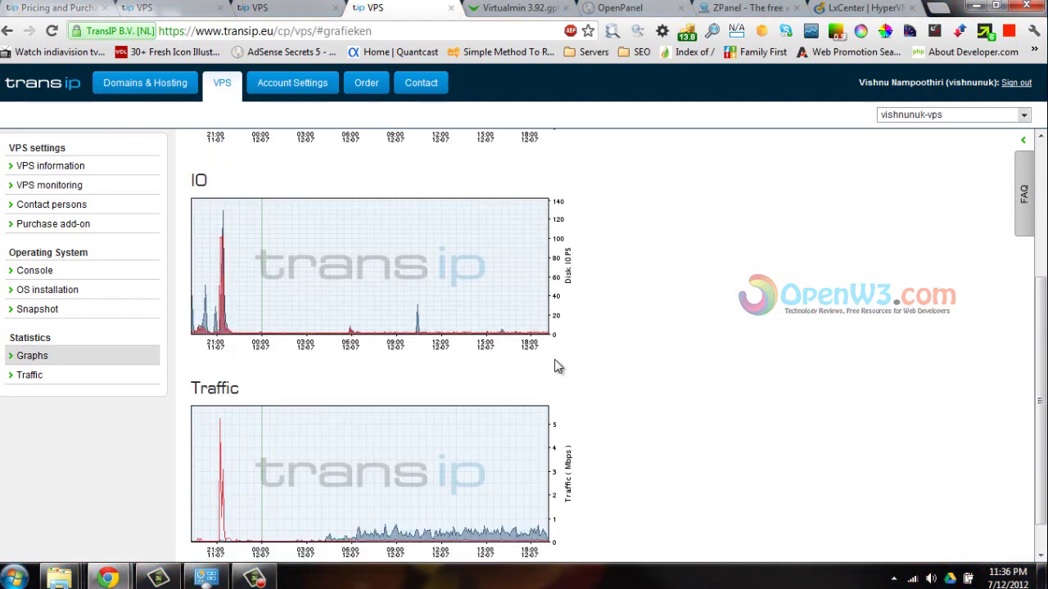
scroll(554, 366, down, 1)
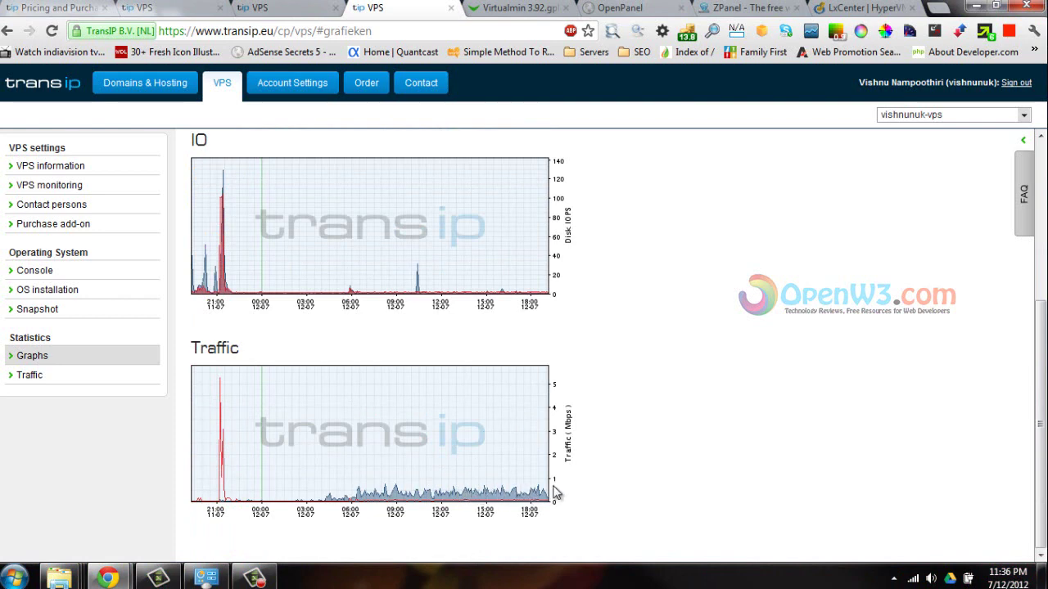
scroll(599, 464, up, 3)
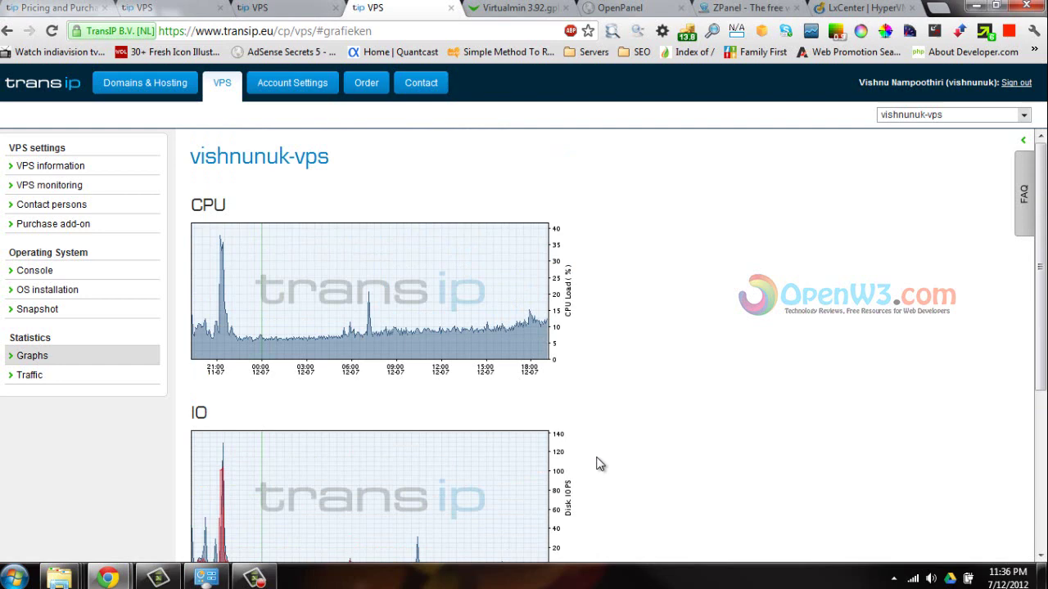
scroll(598, 464, down, 3)
scroll(598, 464, up, 3)
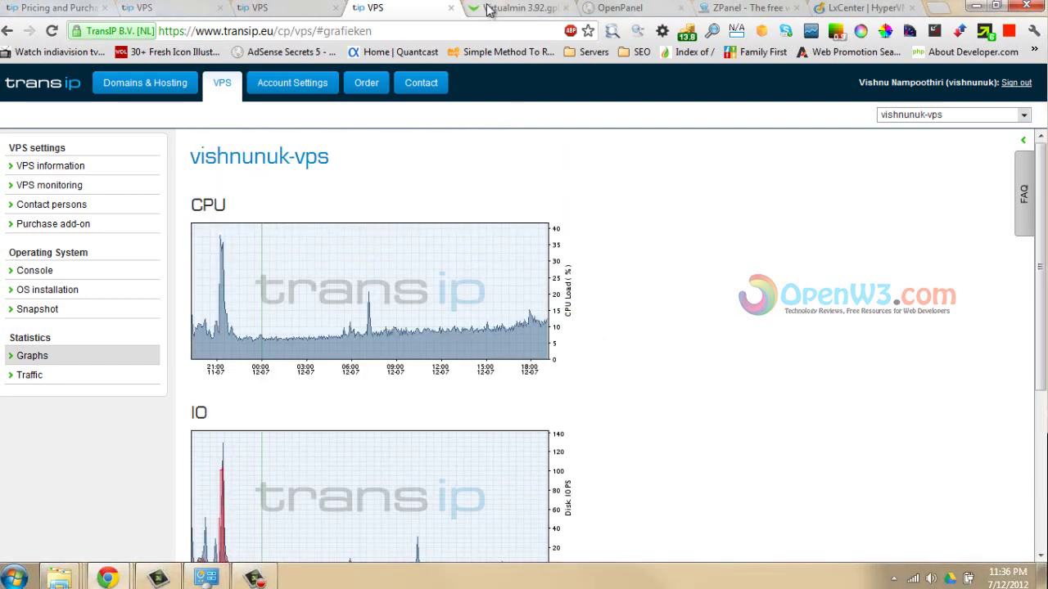
Go back to the Virtualmin page and highlight the operating system entry in the system information.
click(516, 8)
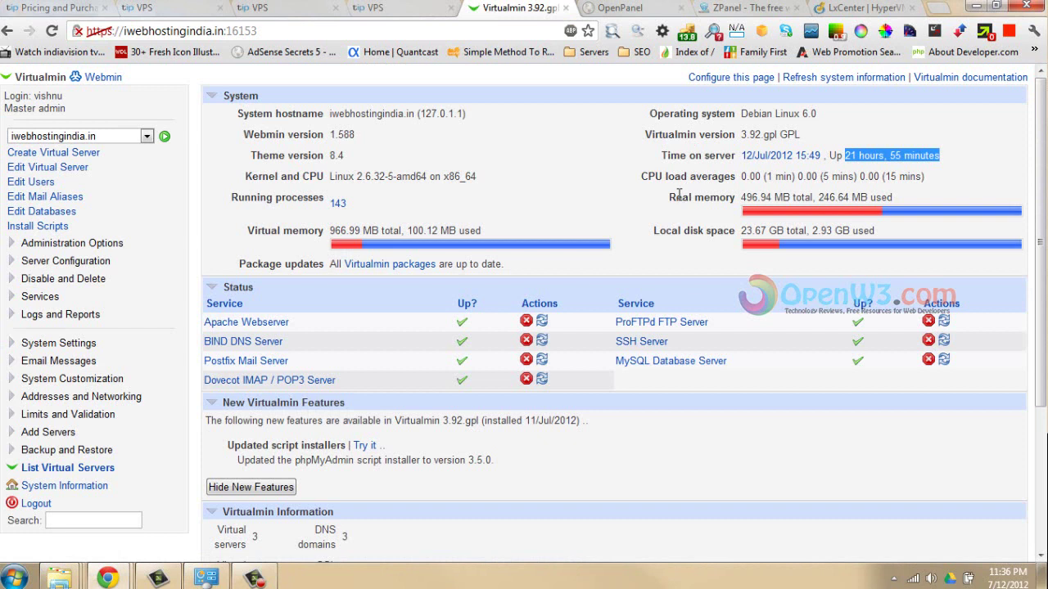
drag(740, 115, 817, 112)
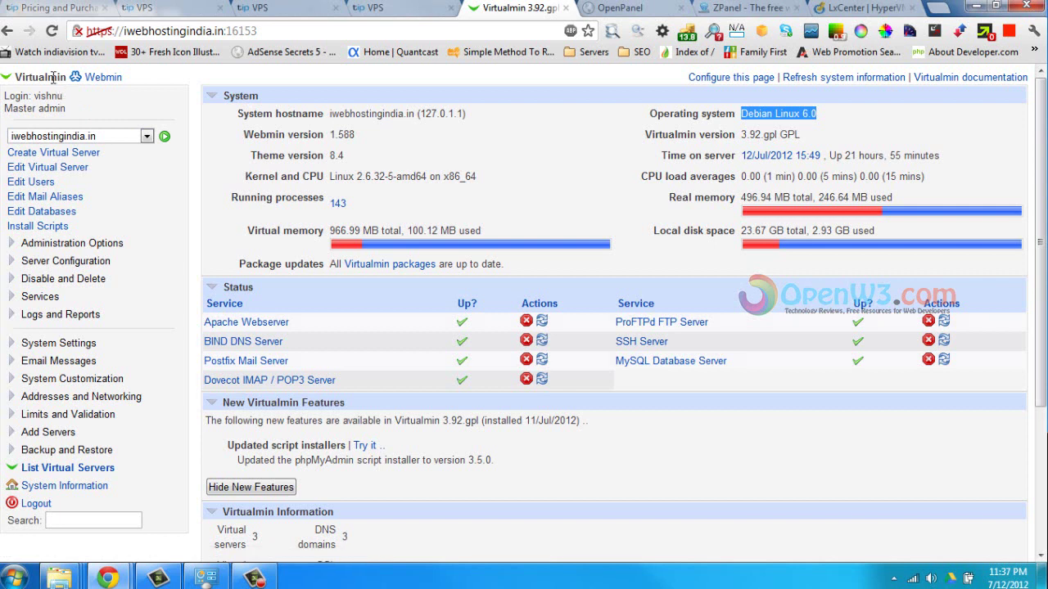
Switch to the Webmin modules, expand the Webmin and System categories, and look through their entries.
click(100, 78)
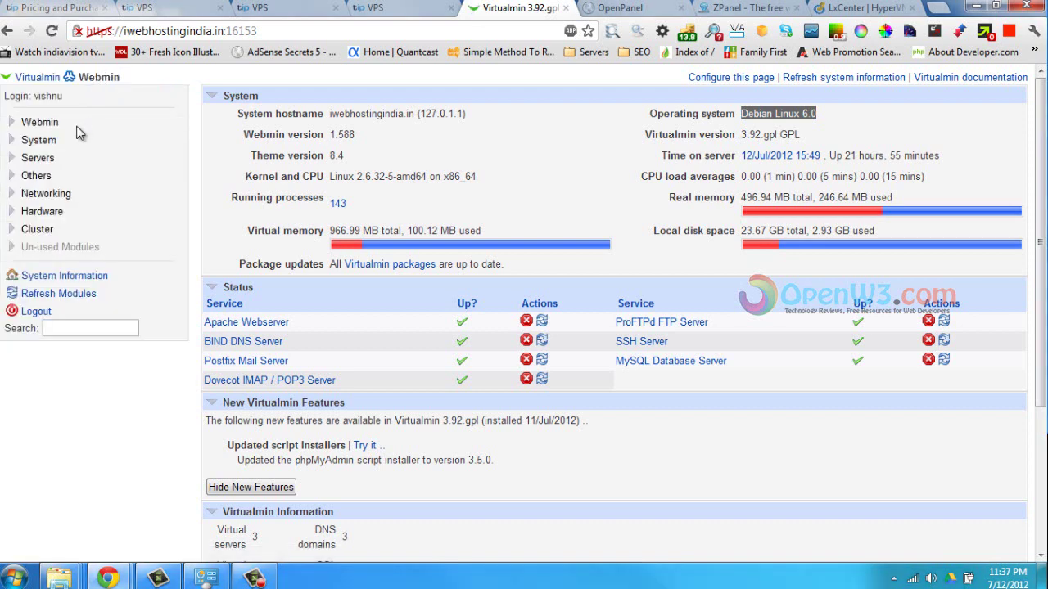
click(13, 123)
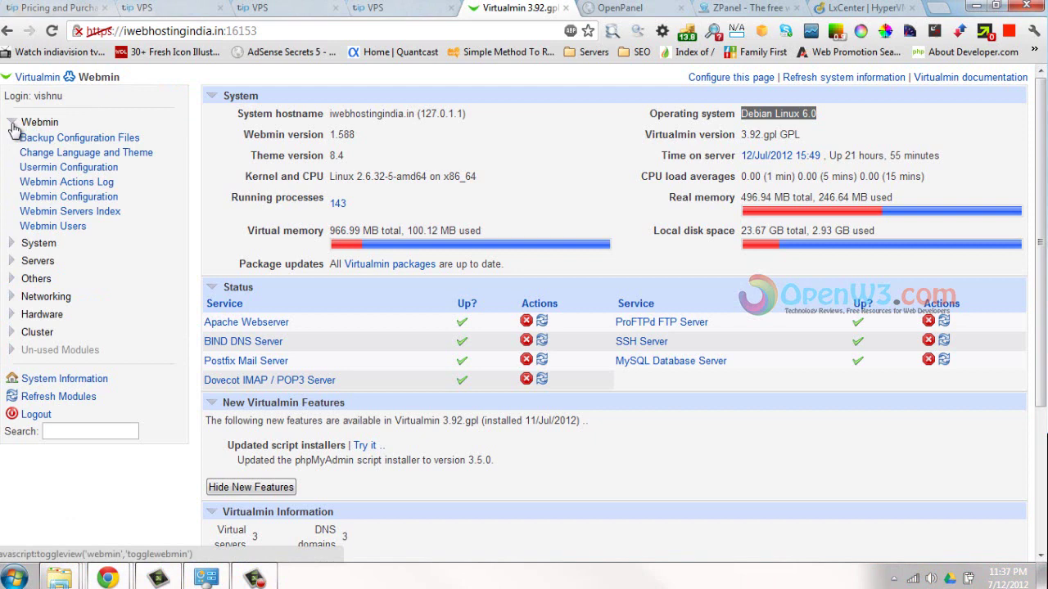
click(12, 244)
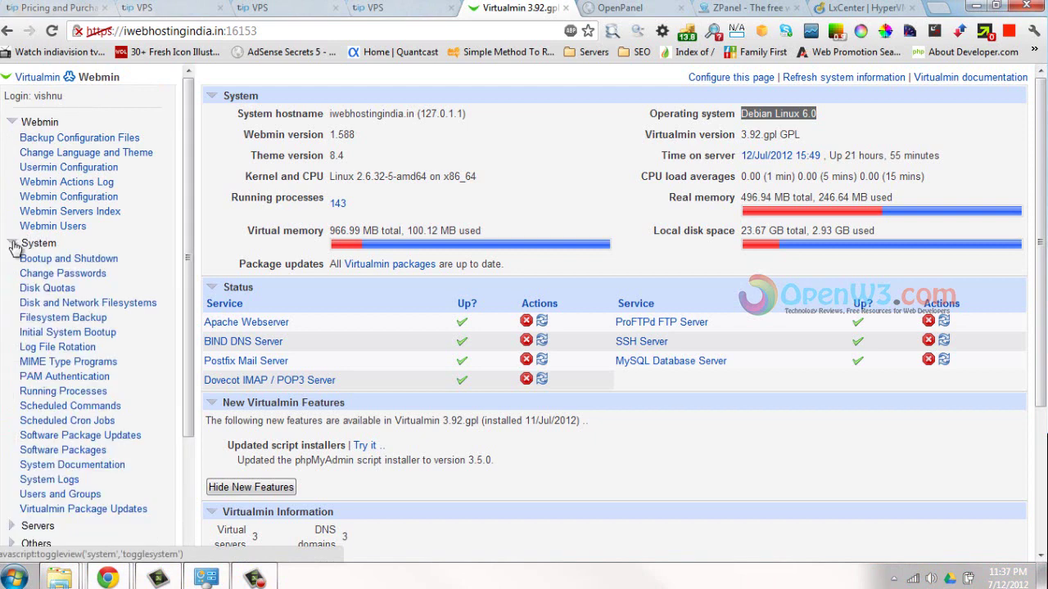
scroll(185, 251, down, 2)
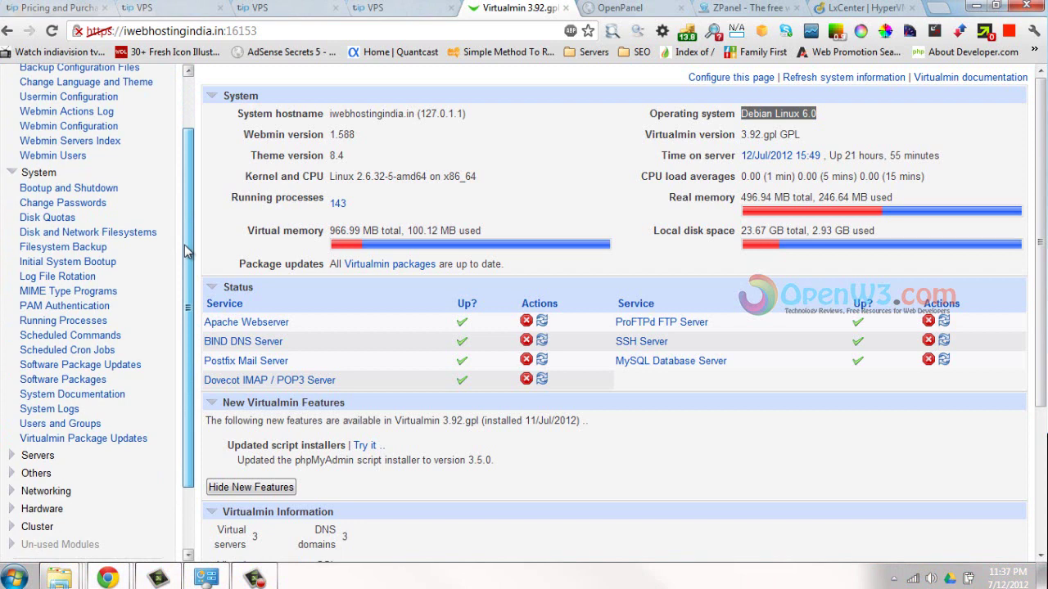
scroll(187, 255, down, 2)
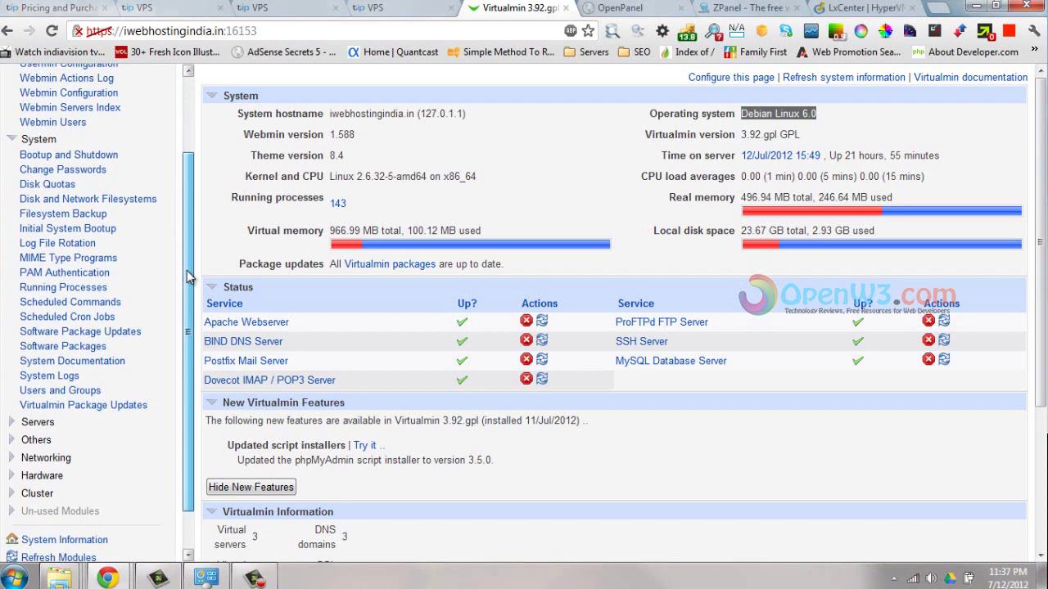
Expand the Servers category of the Webmin modules and look through the listed server modules.
click(12, 405)
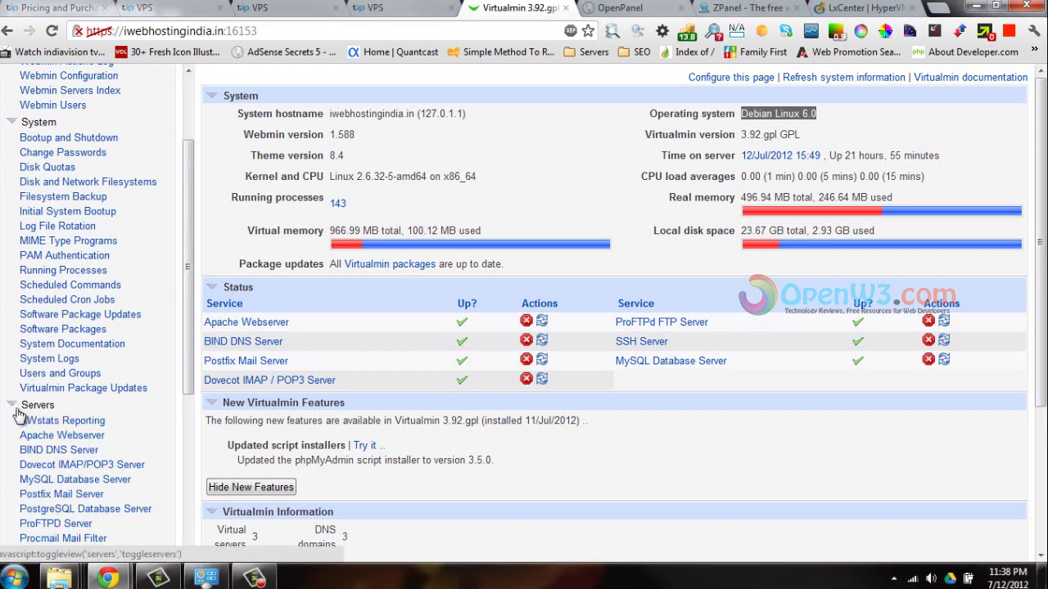
drag(192, 366, 185, 448)
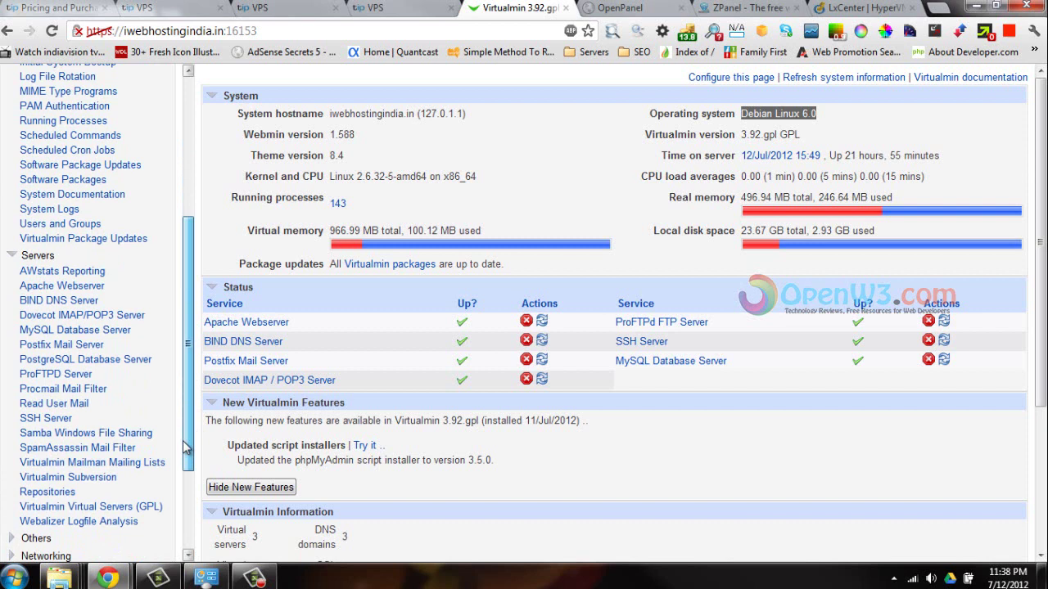
drag(185, 448, 185, 449)
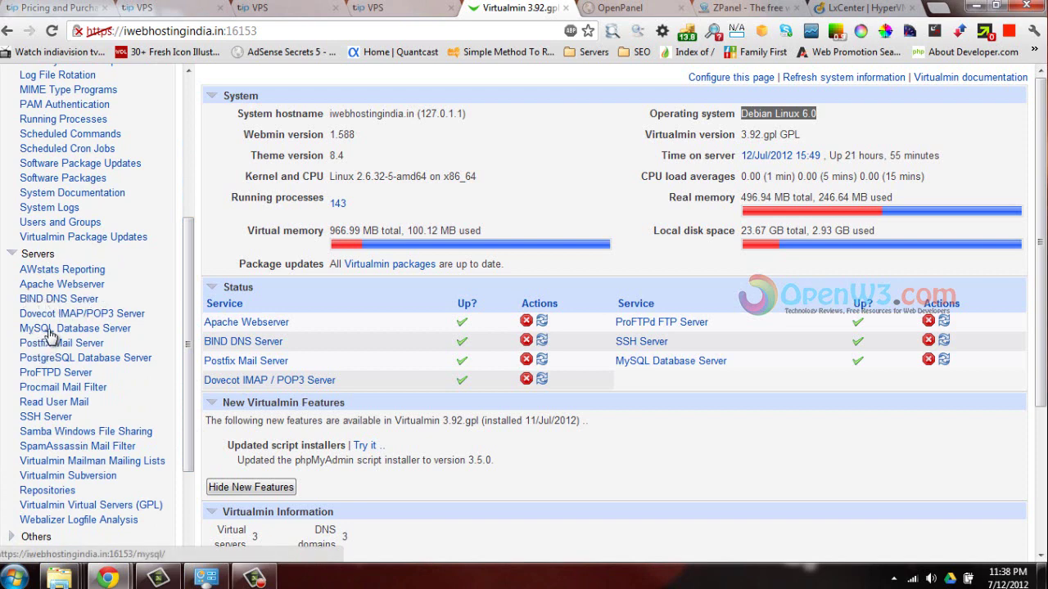
drag(190, 362, 191, 389)
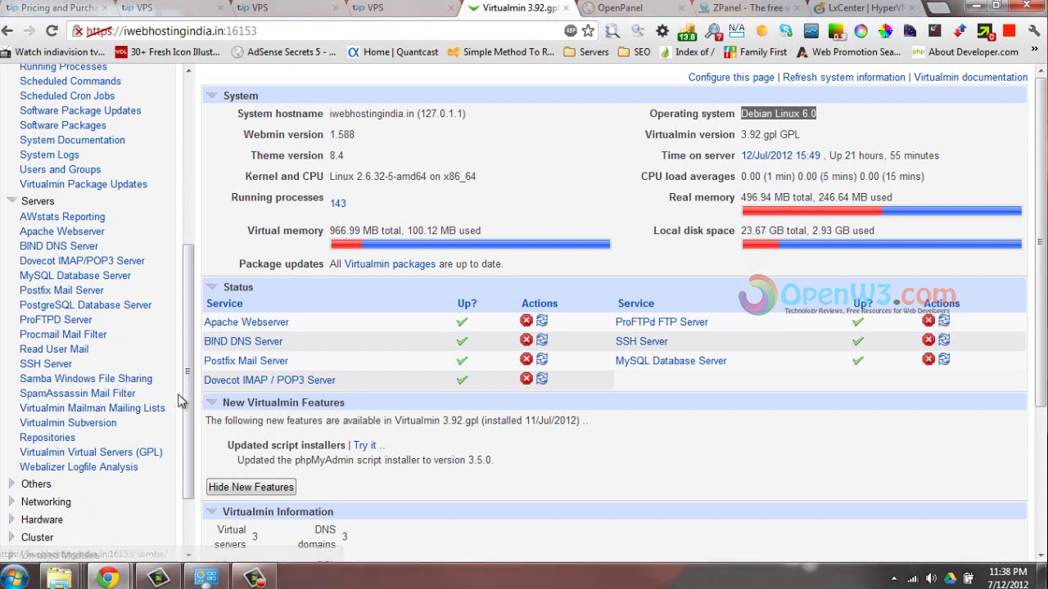
Look through the remaining Webmin module categories, and open the Create Virtual Server form in Virtualmin.
drag(186, 410, 188, 452)
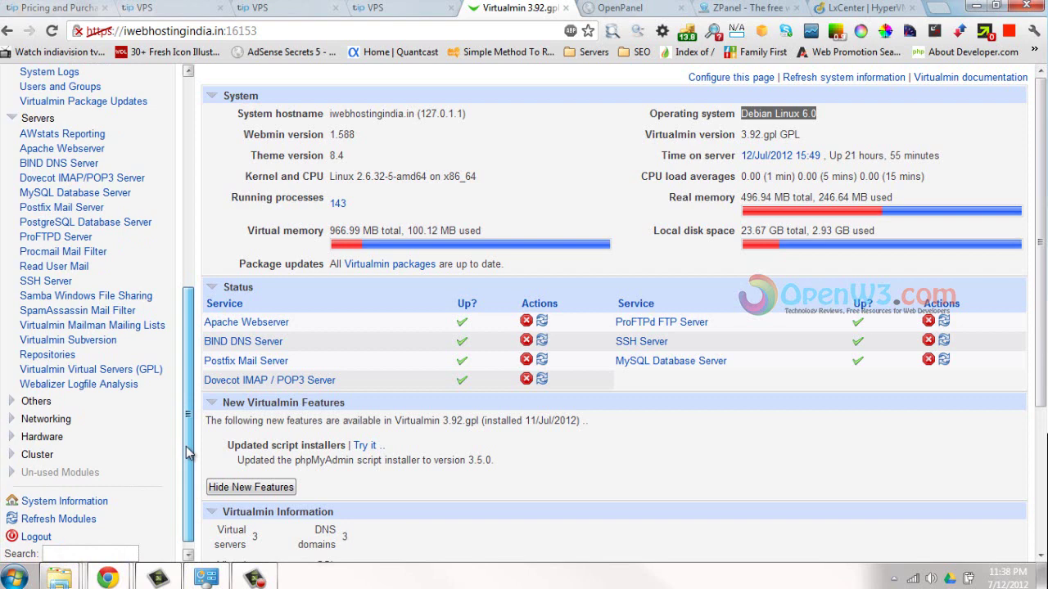
drag(187, 451, 187, 161)
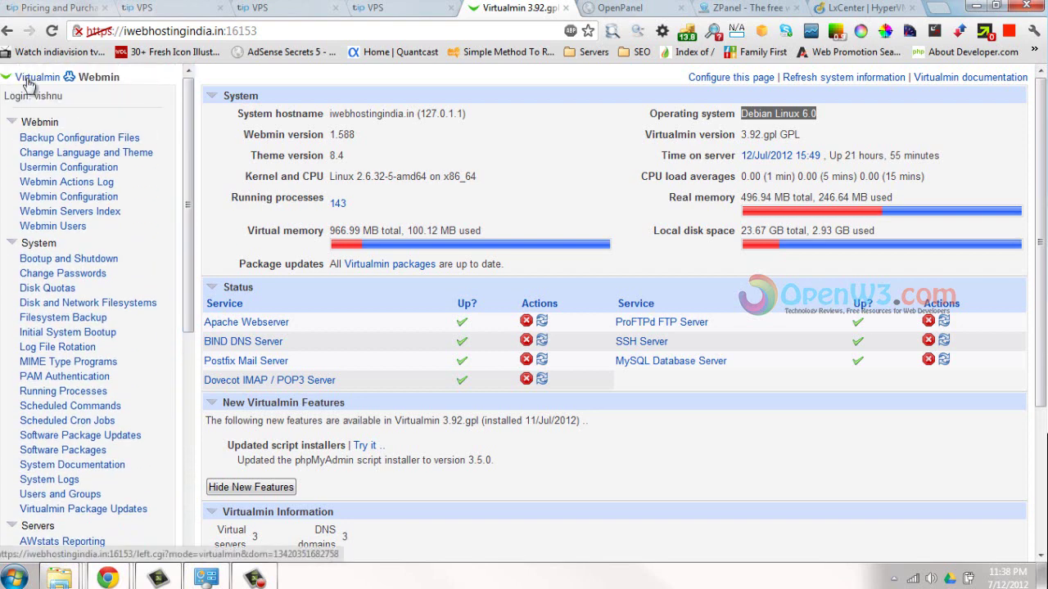
click(29, 84)
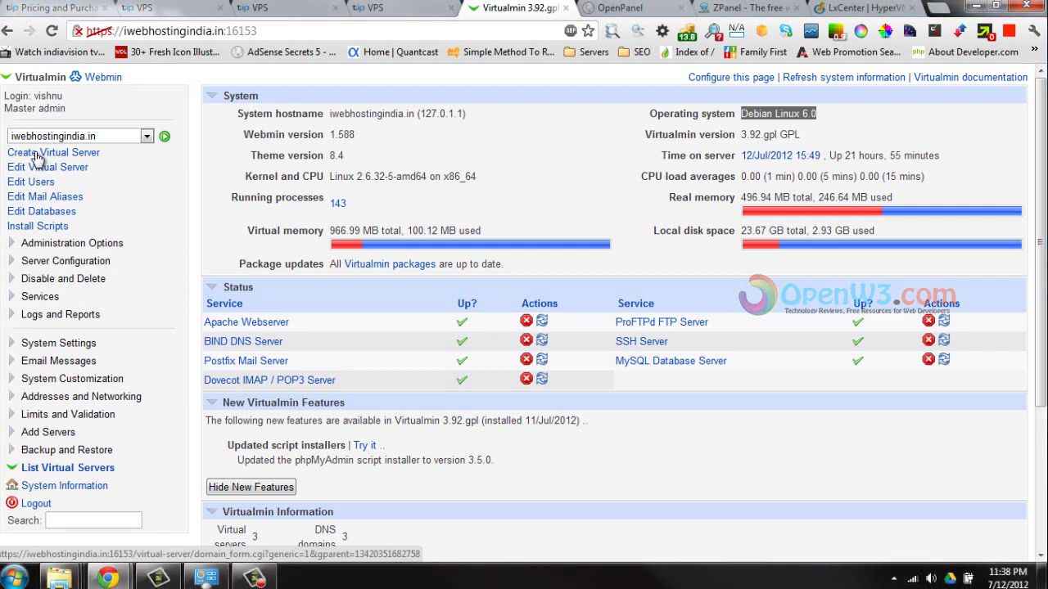
click(36, 153)
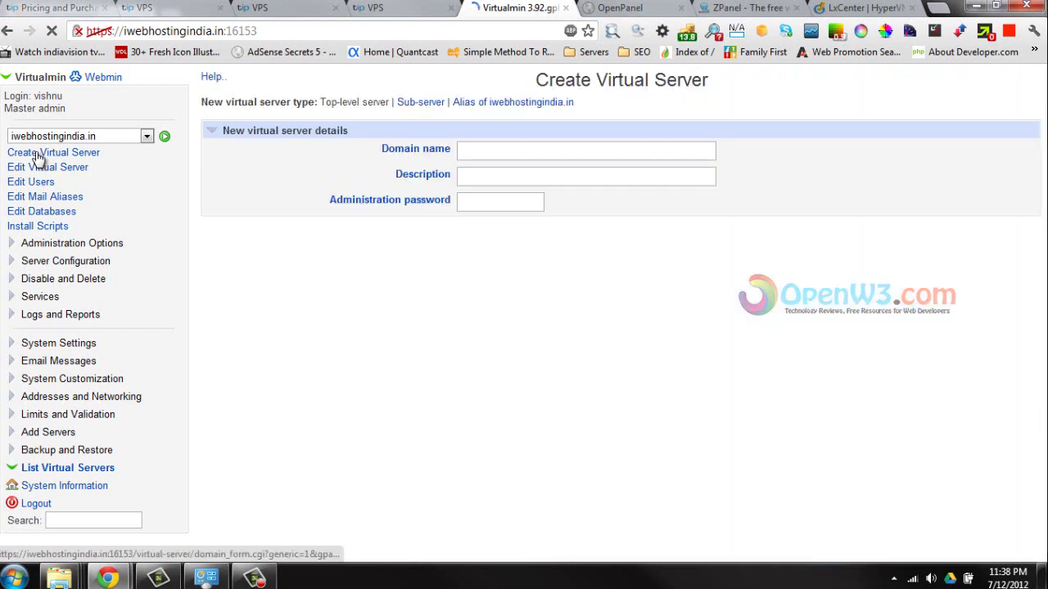
Examine the new virtual server form's domain name and description fields and the choices for server configuration template and account plan.
click(533, 147)
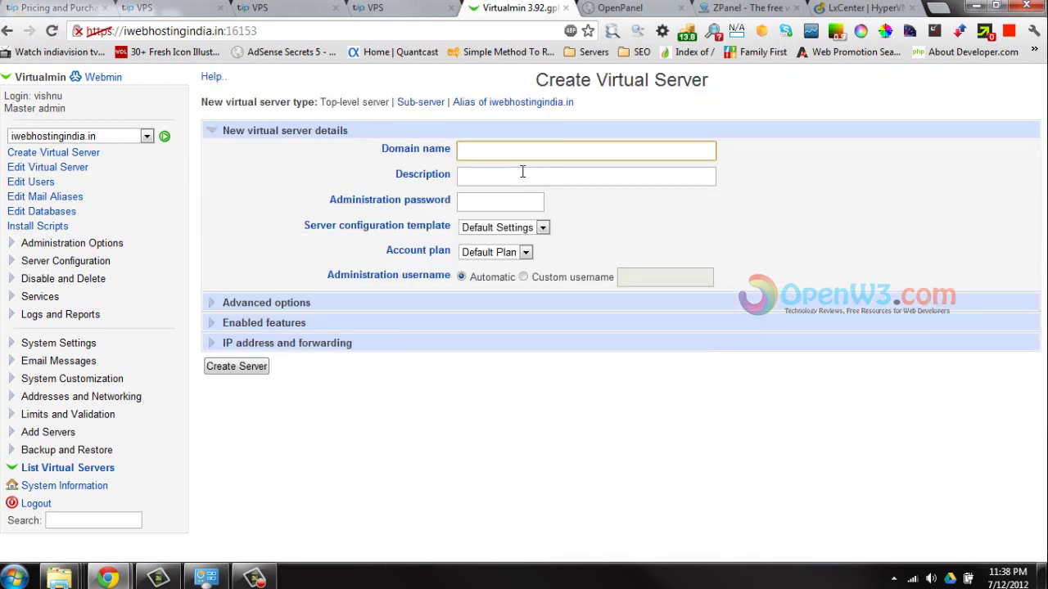
click(520, 174)
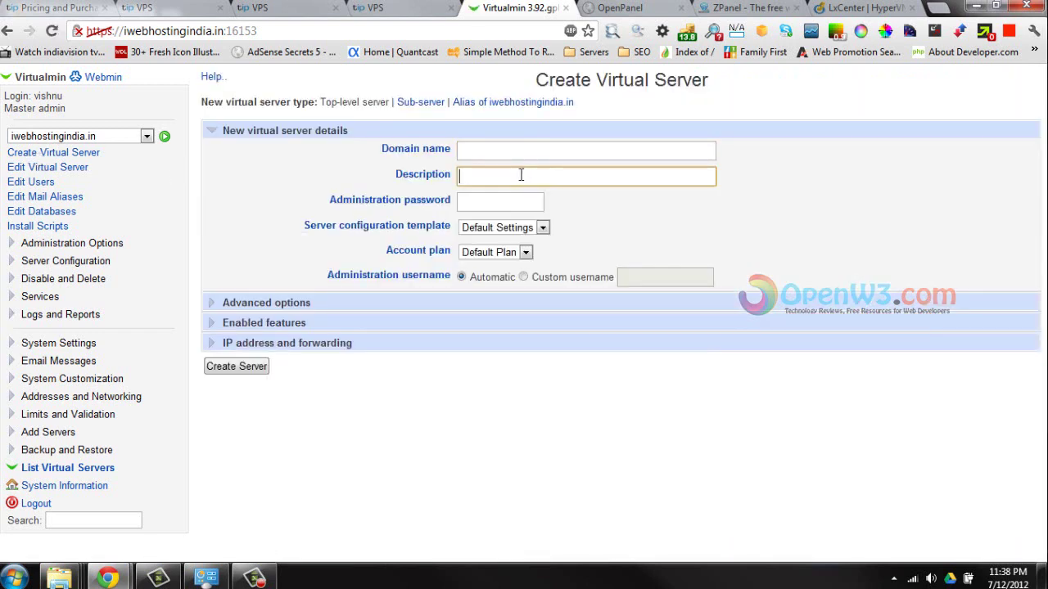
click(515, 228)
click(570, 256)
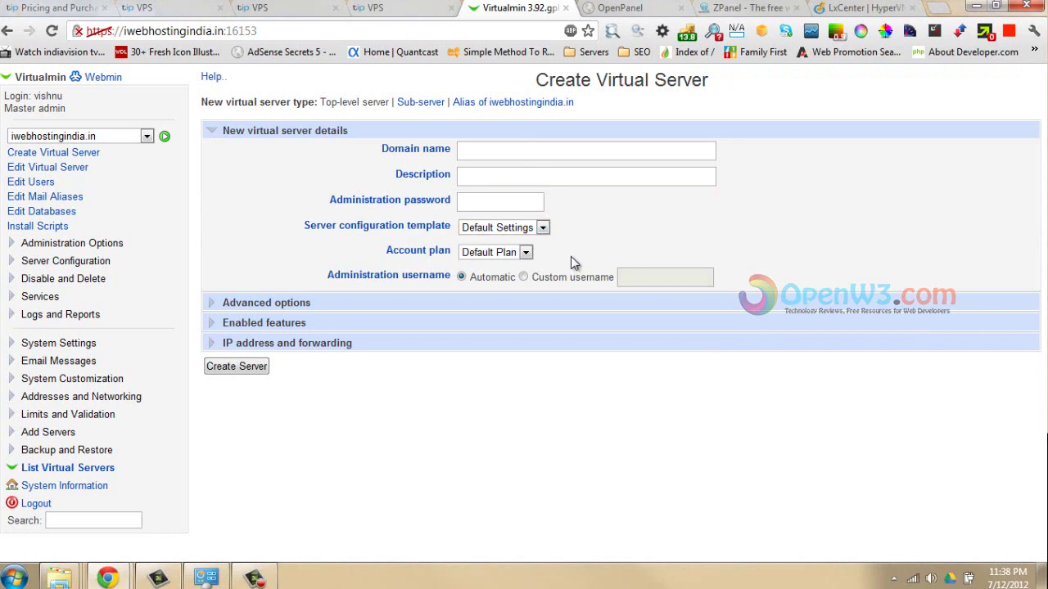
click(511, 234)
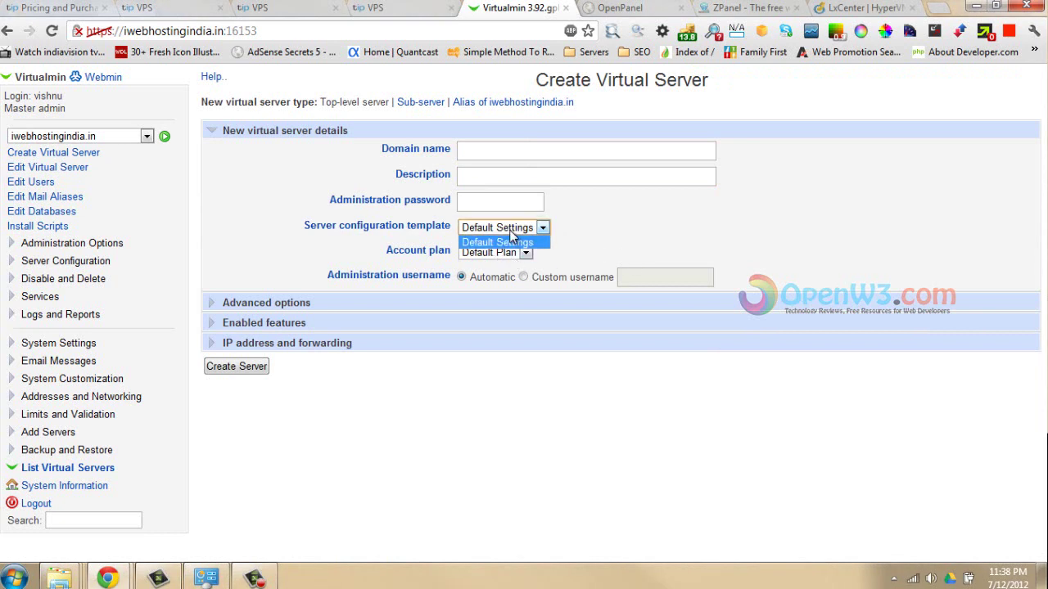
click(511, 241)
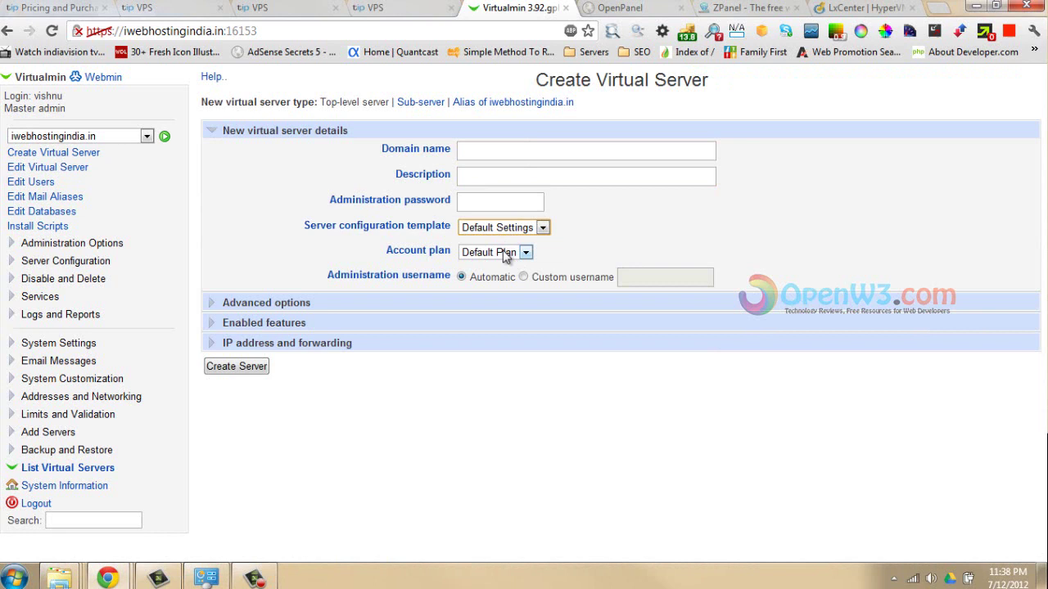
click(524, 254)
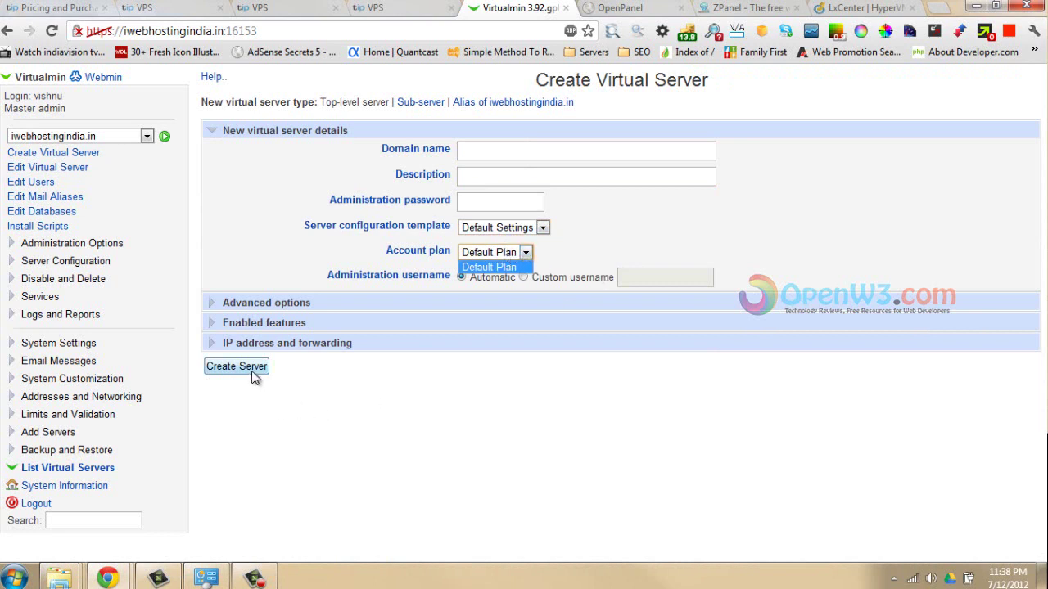
Look through the Webmin and System categories of the Webmin modules and the Email Messages category of Virtualmin.
click(111, 78)
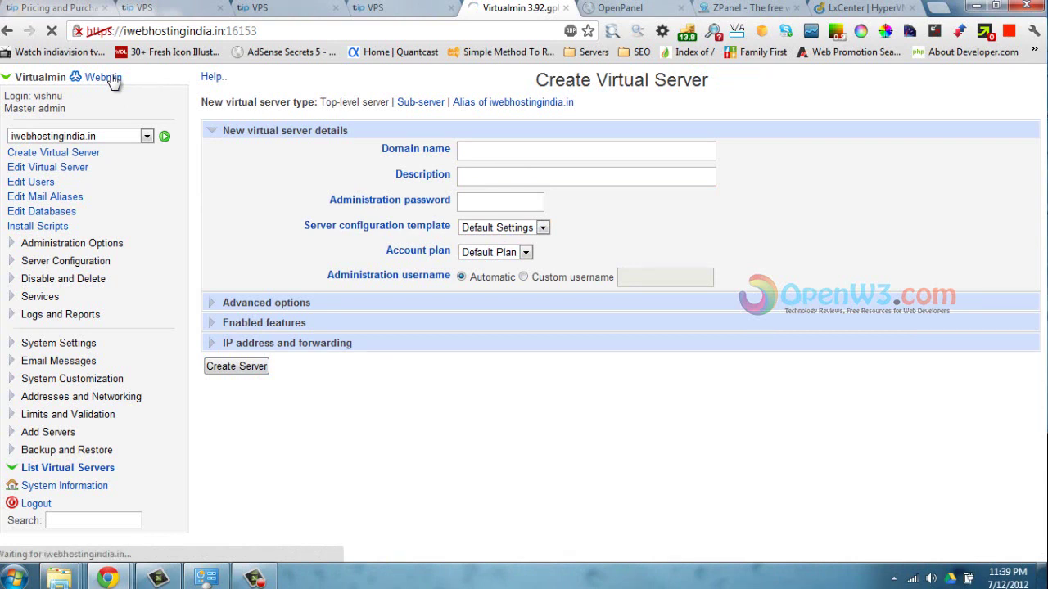
click(14, 124)
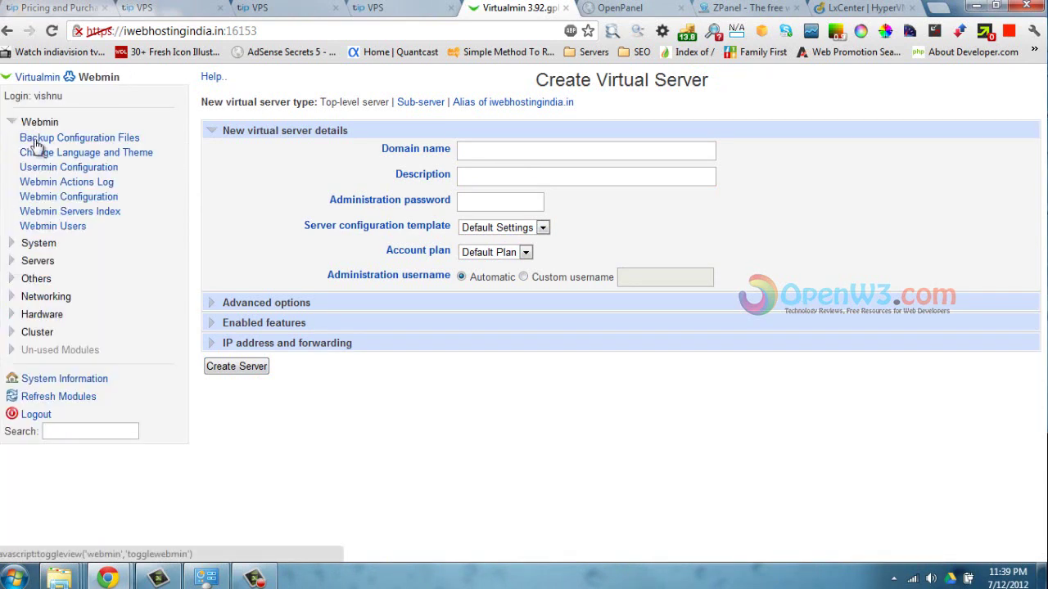
click(37, 245)
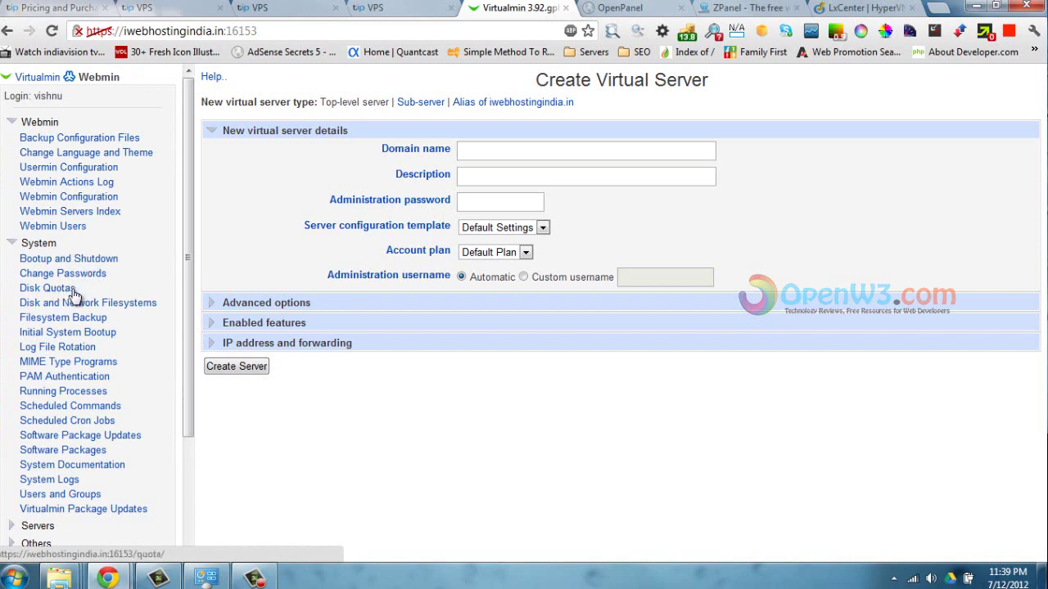
click(44, 80)
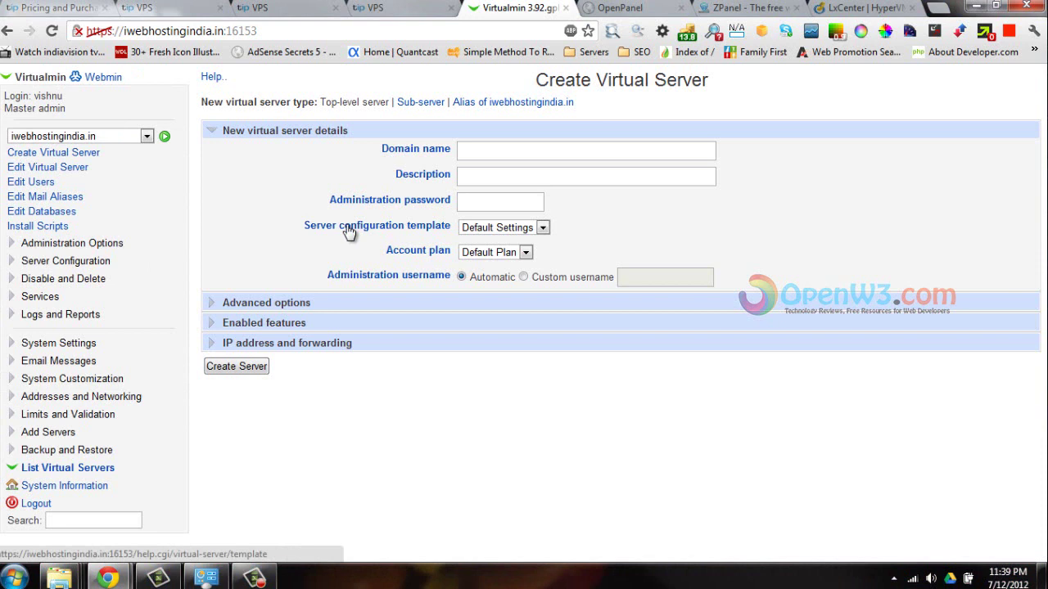
click(12, 361)
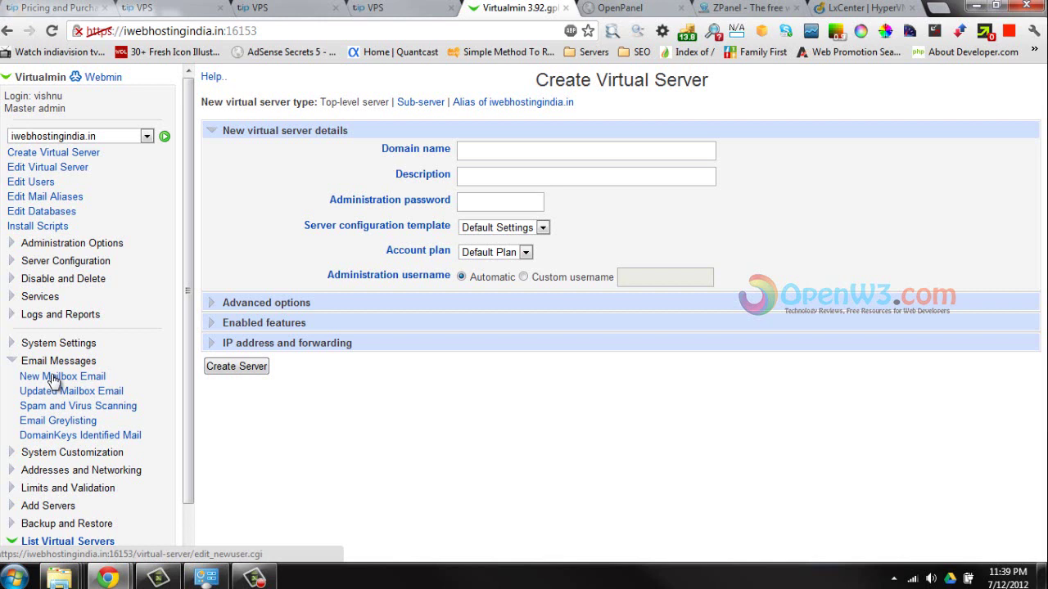
Expand and collapse the Advanced options of the virtual server form, and go back to the TransIP VPS graphs page.
click(281, 307)
click(281, 308)
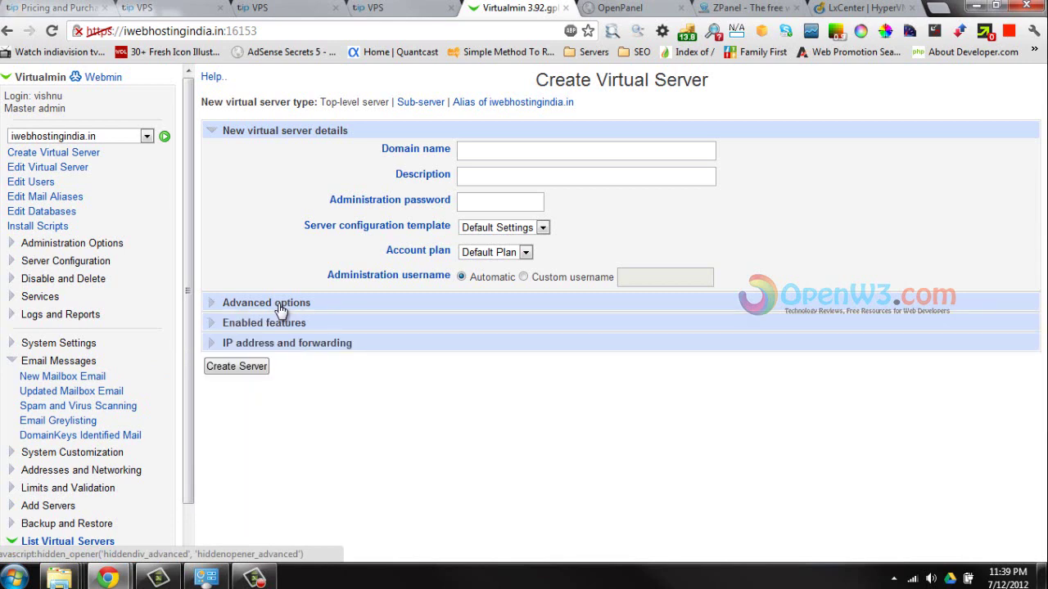
key(ctrl+shift+Tab)
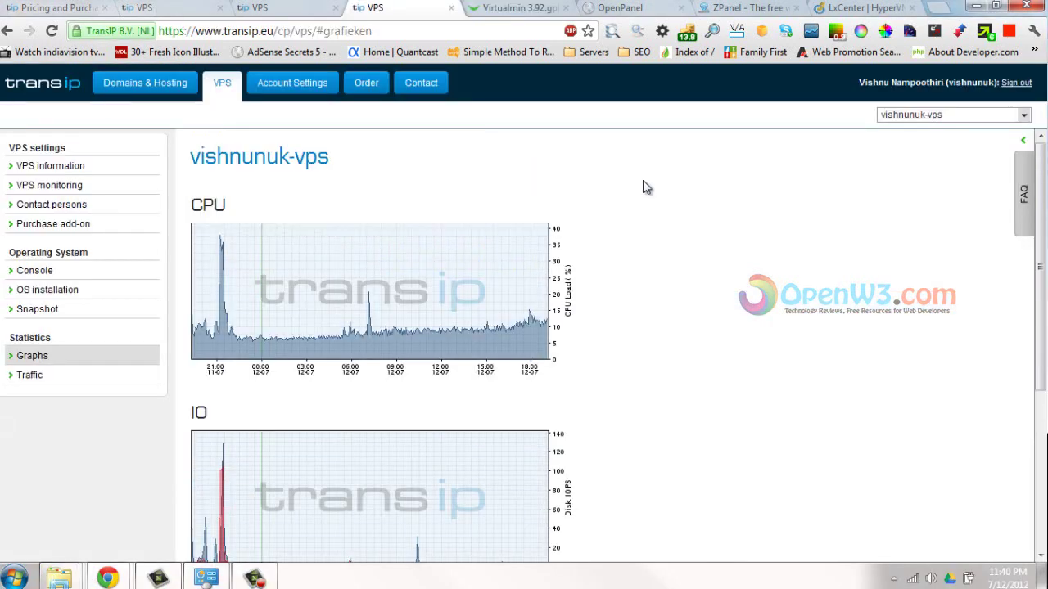